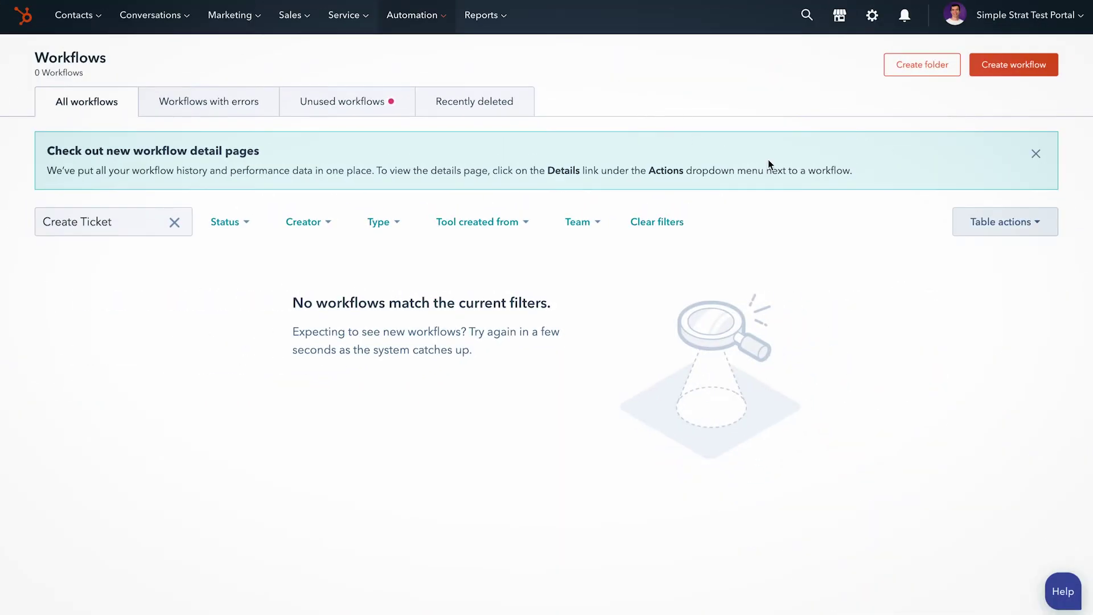
Start creating a new workflow from the Workflows list
click(1014, 69)
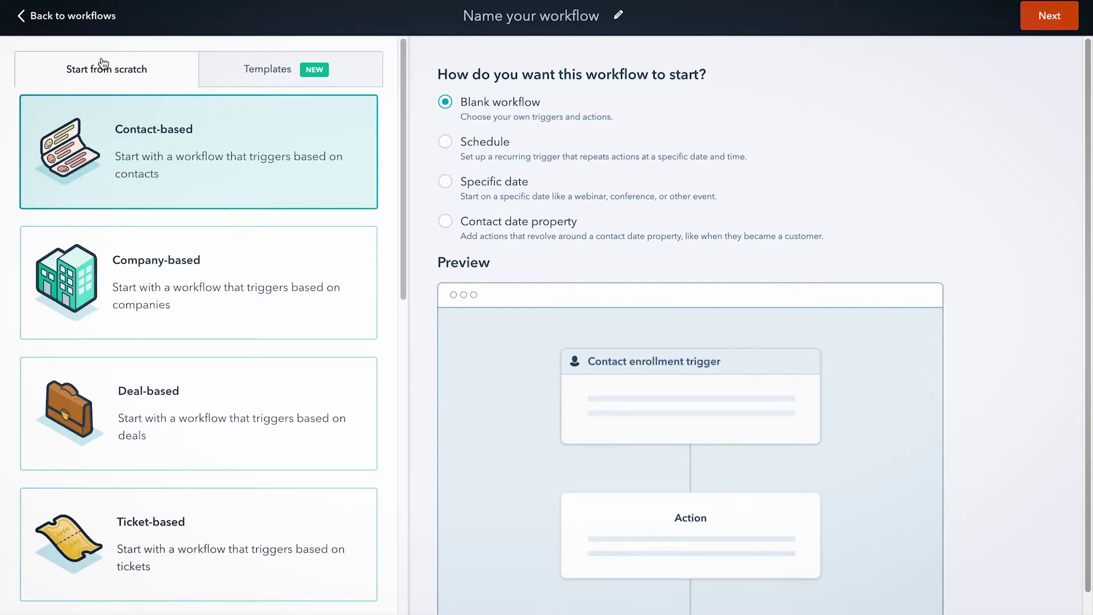
Create a deal-based workflow named 'Create Ticket upon deal closed-won'
click(217, 420)
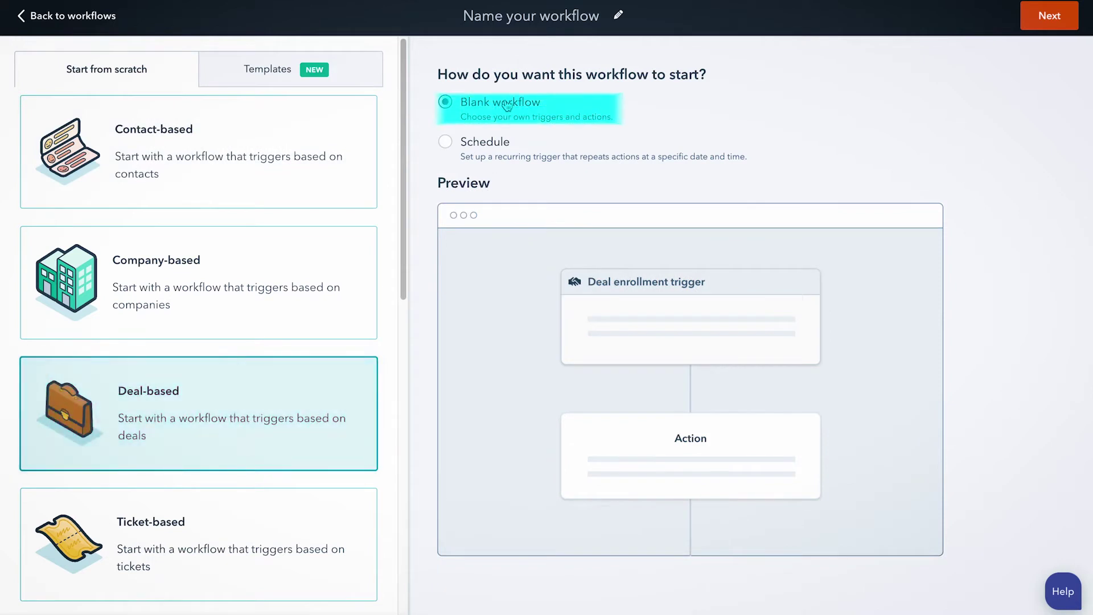
click(620, 17)
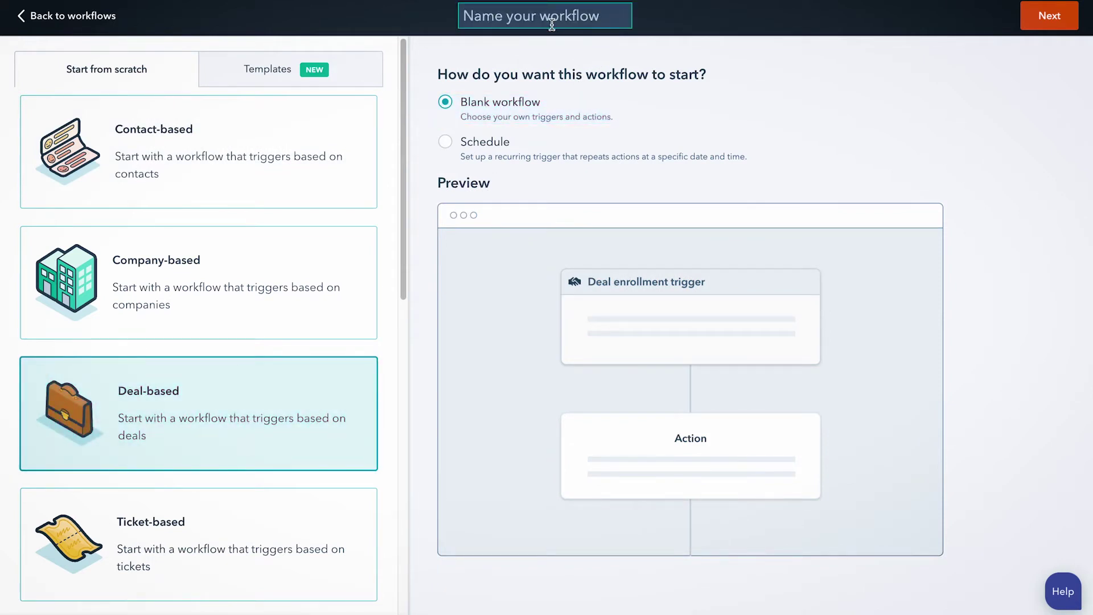
text(Create )
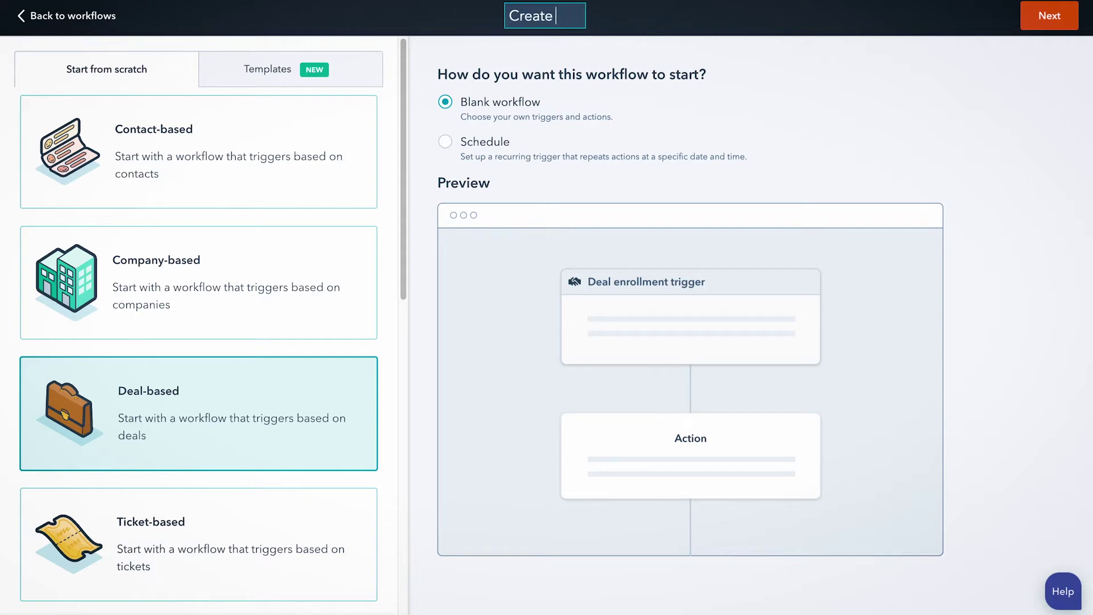
text(Ticket u)
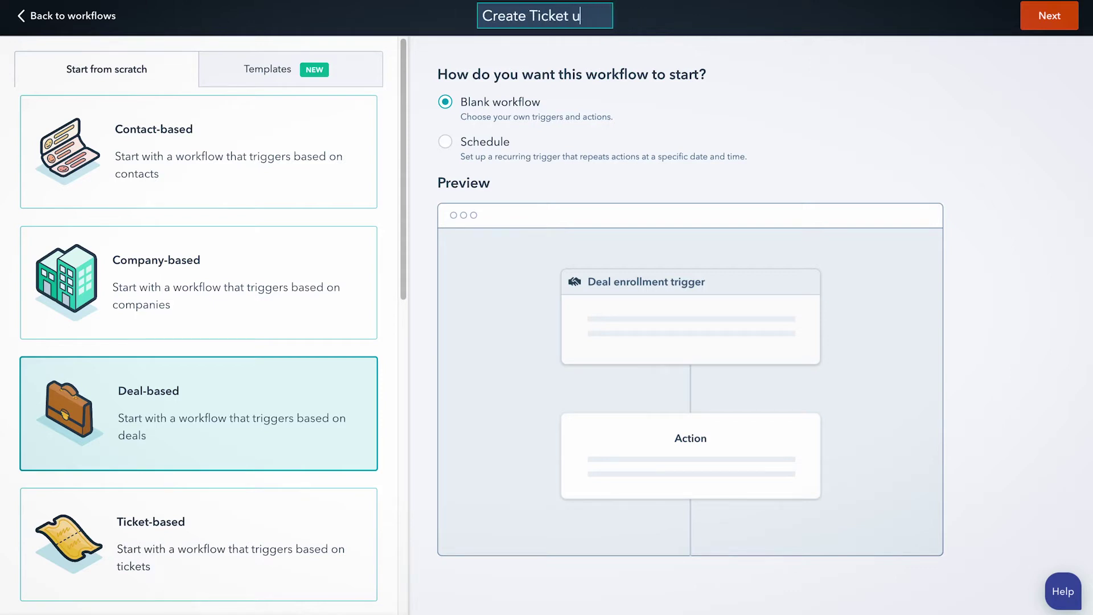
text(pon )
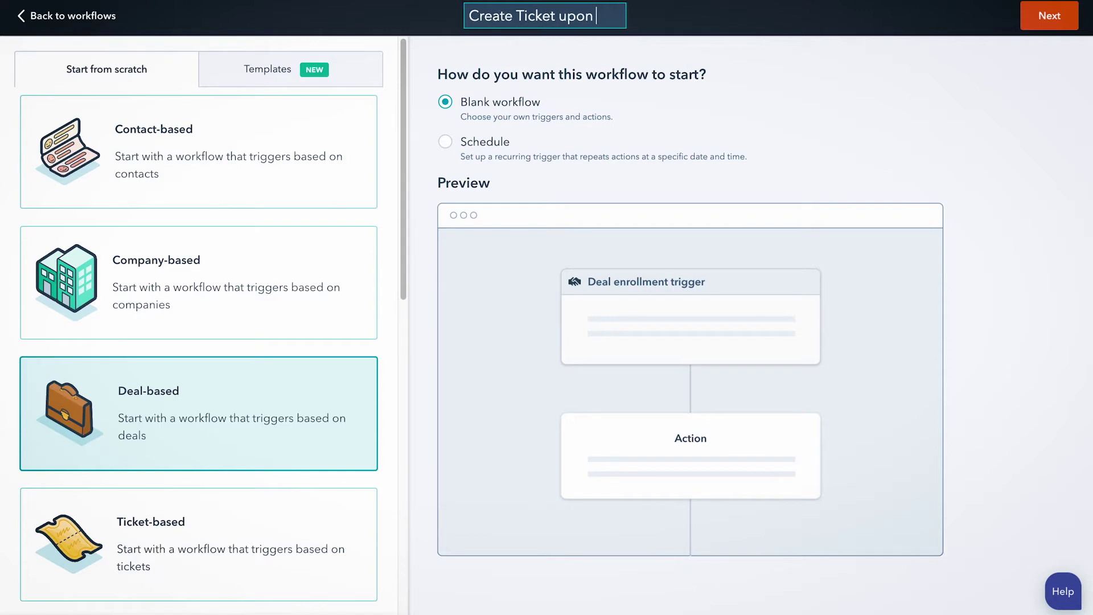
text(deal closed-won)
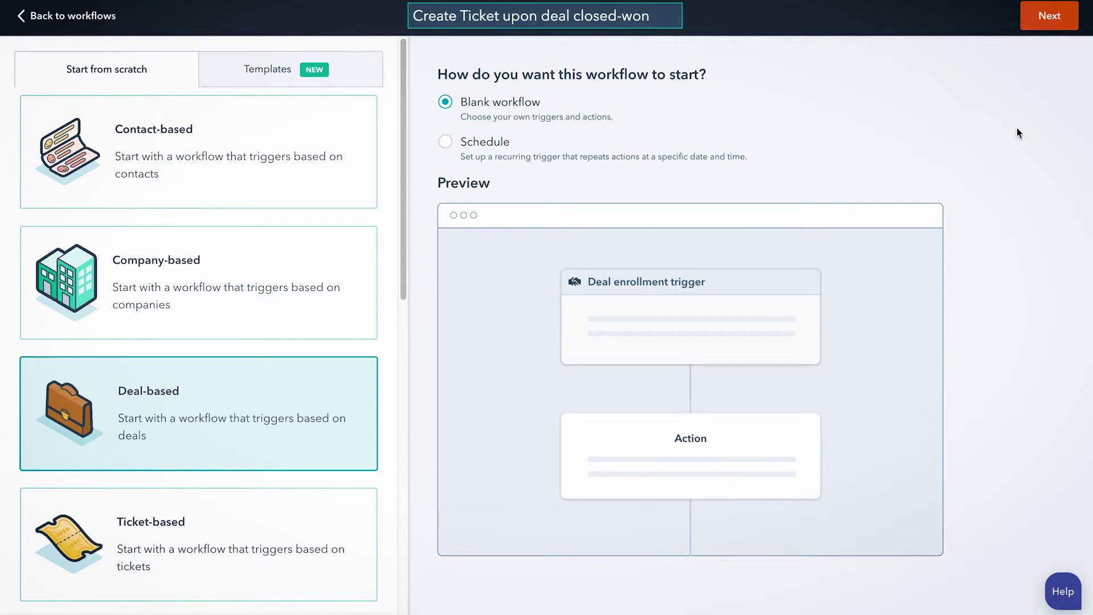
click(1045, 20)
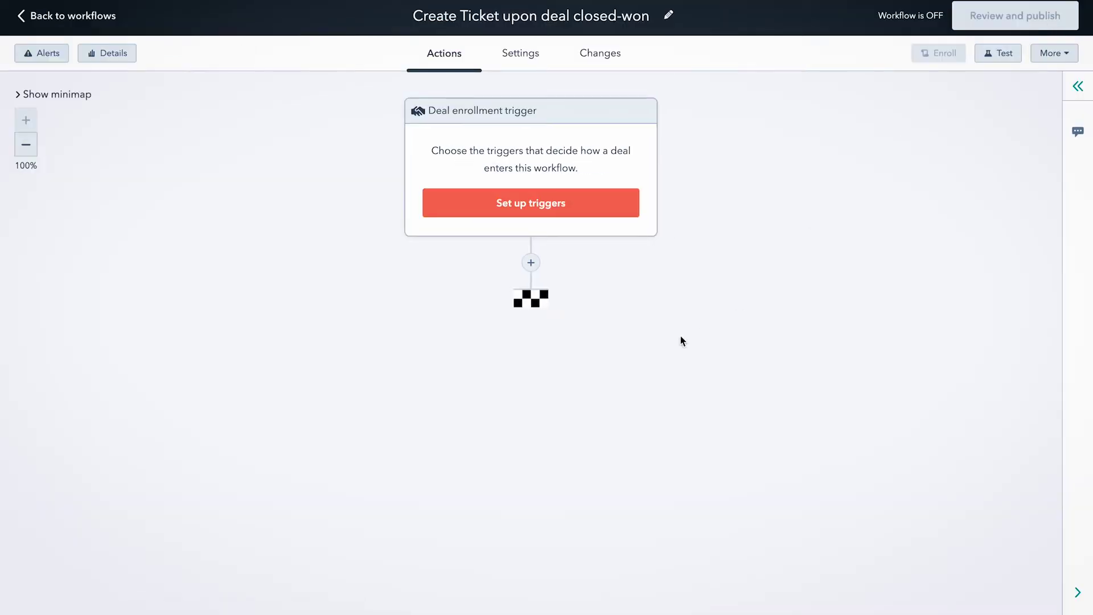
Set the enrollment trigger to Deal stage is Closed Won (Demo Sales Pipeline) and save it
click(556, 206)
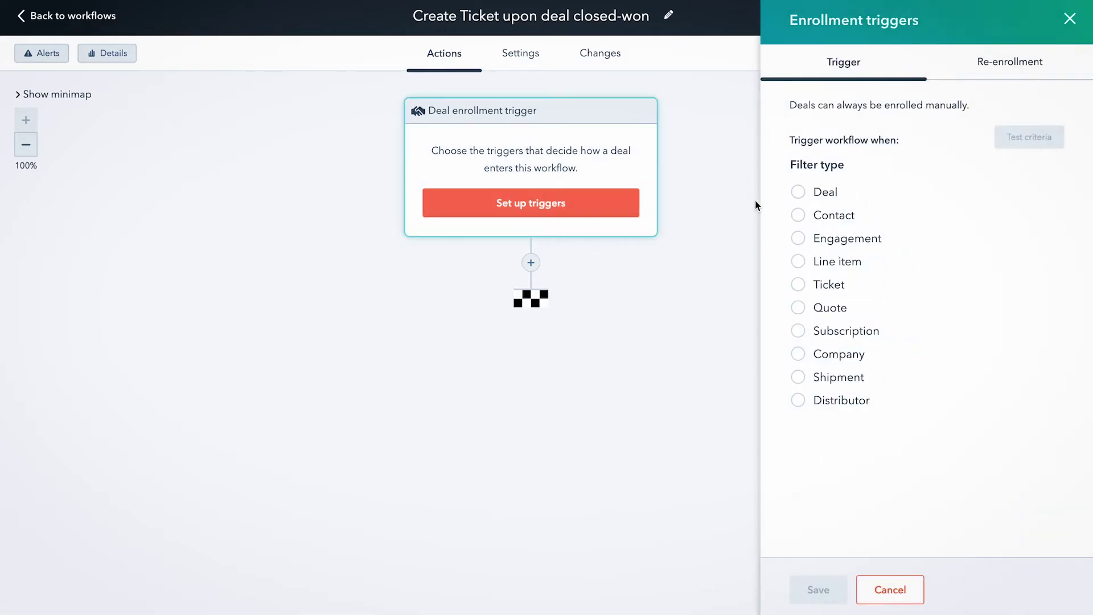
click(801, 196)
text(stage)
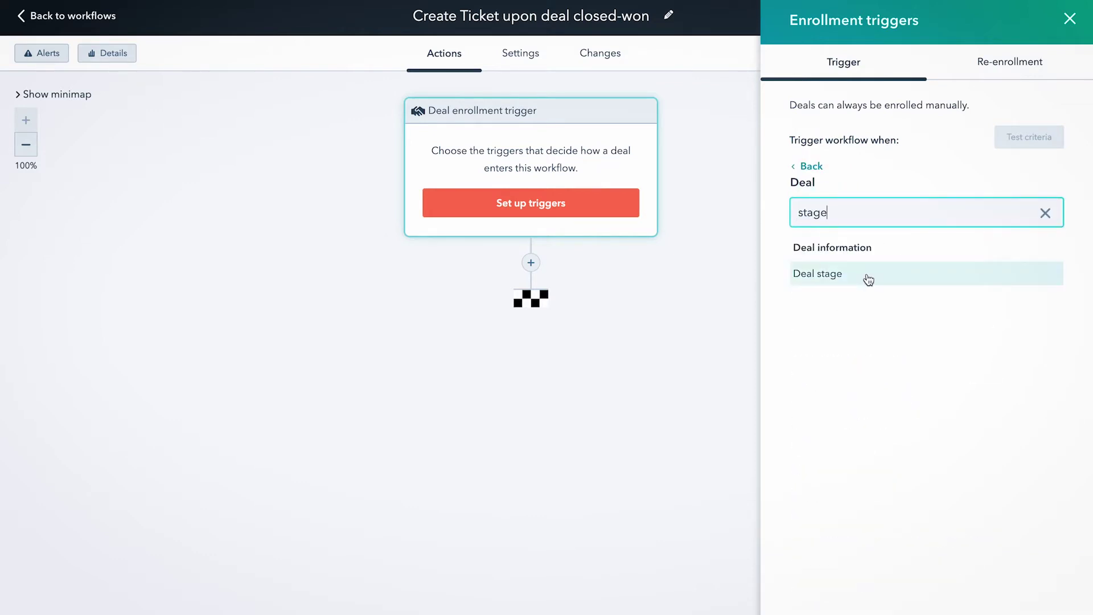
click(868, 274)
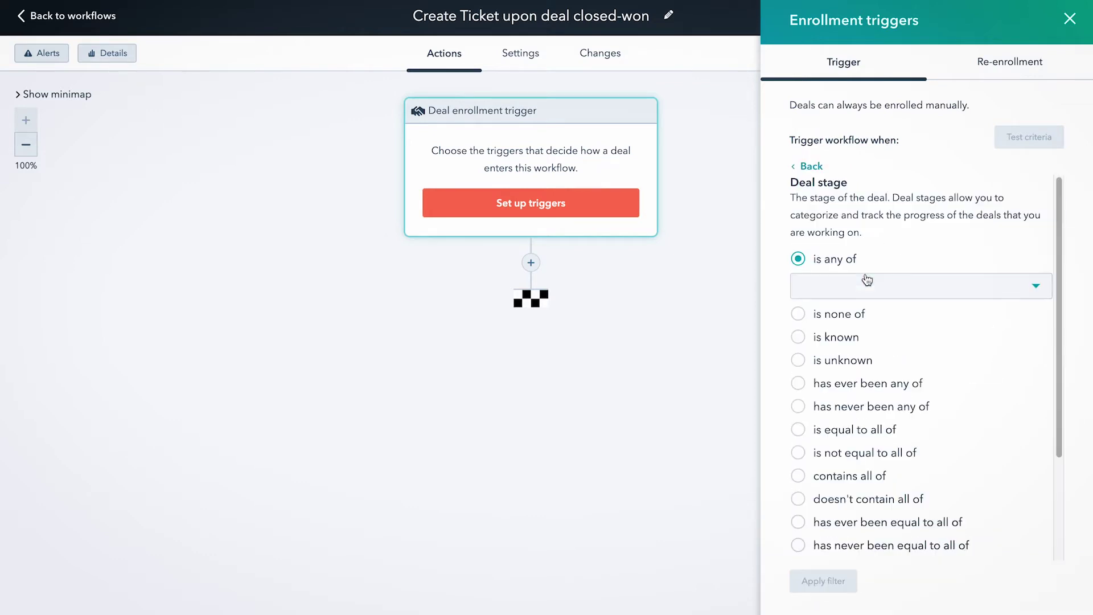
click(864, 290)
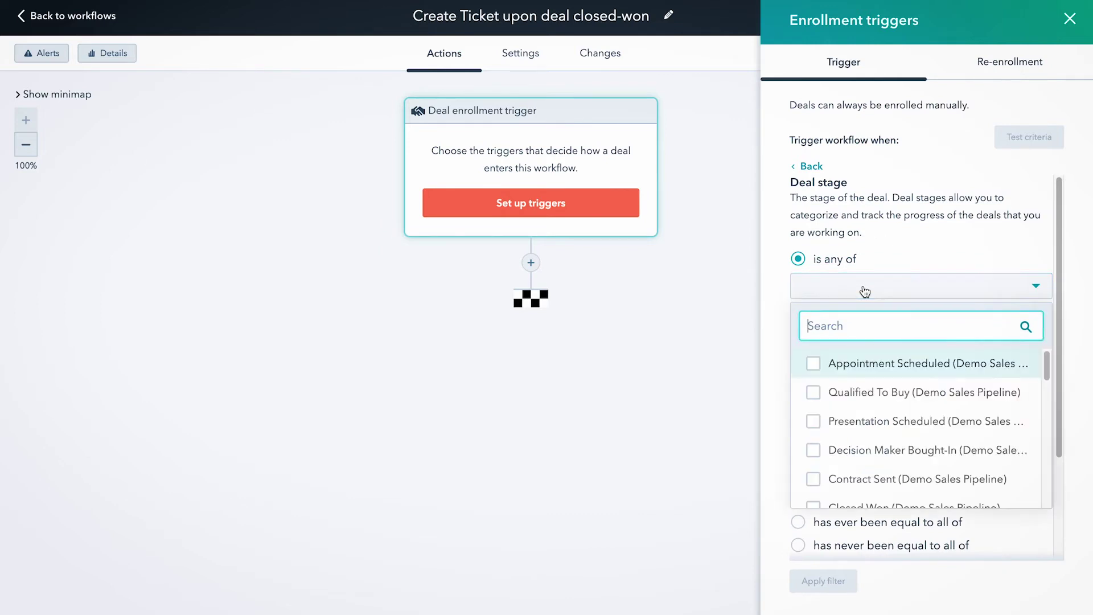
text(closed won)
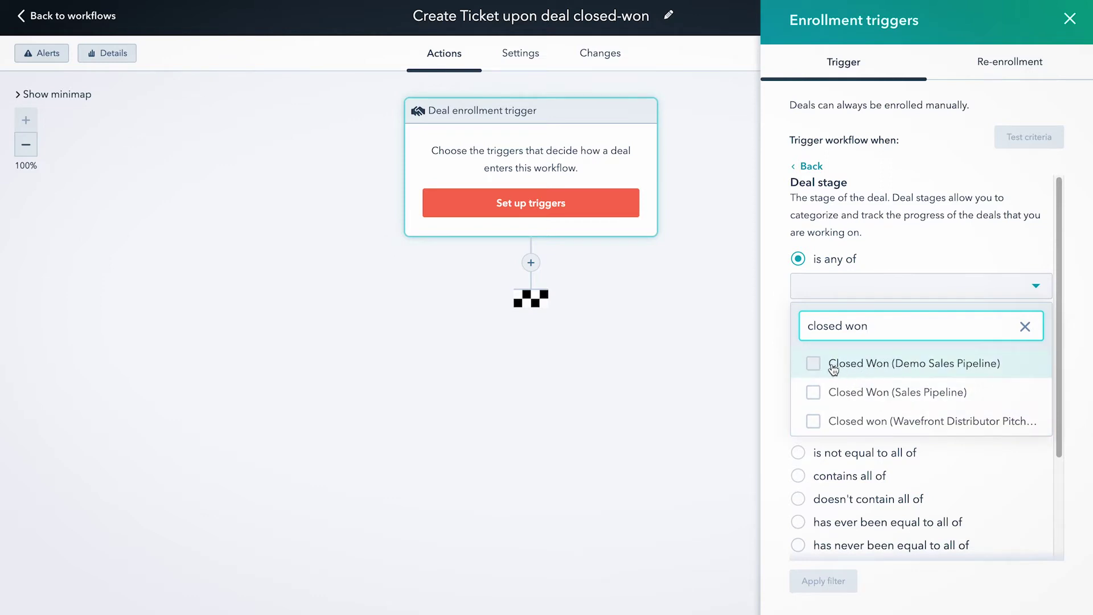
click(814, 363)
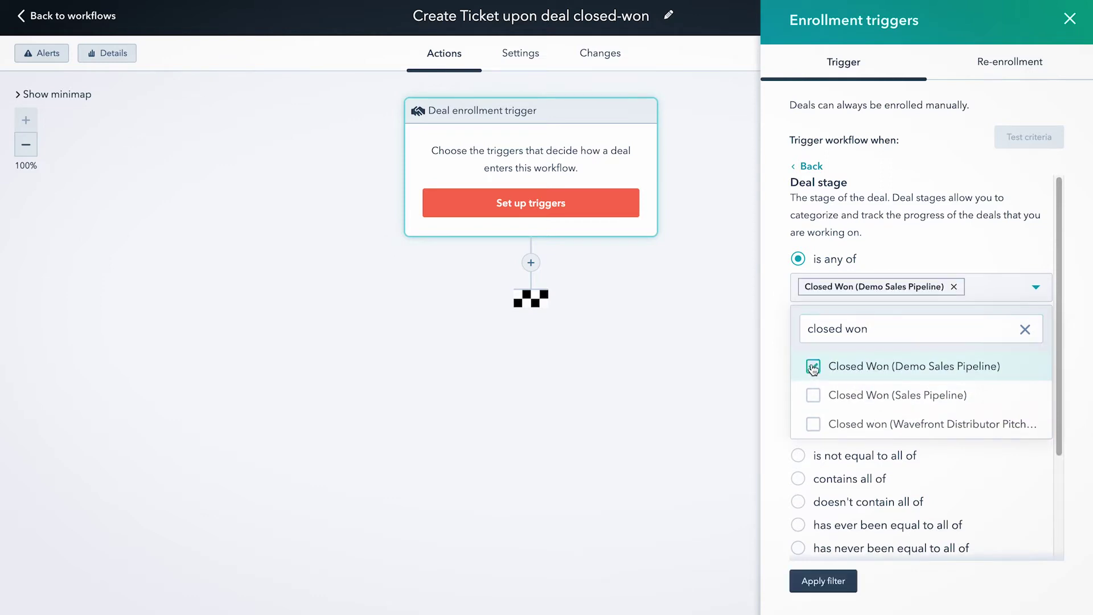
click(830, 582)
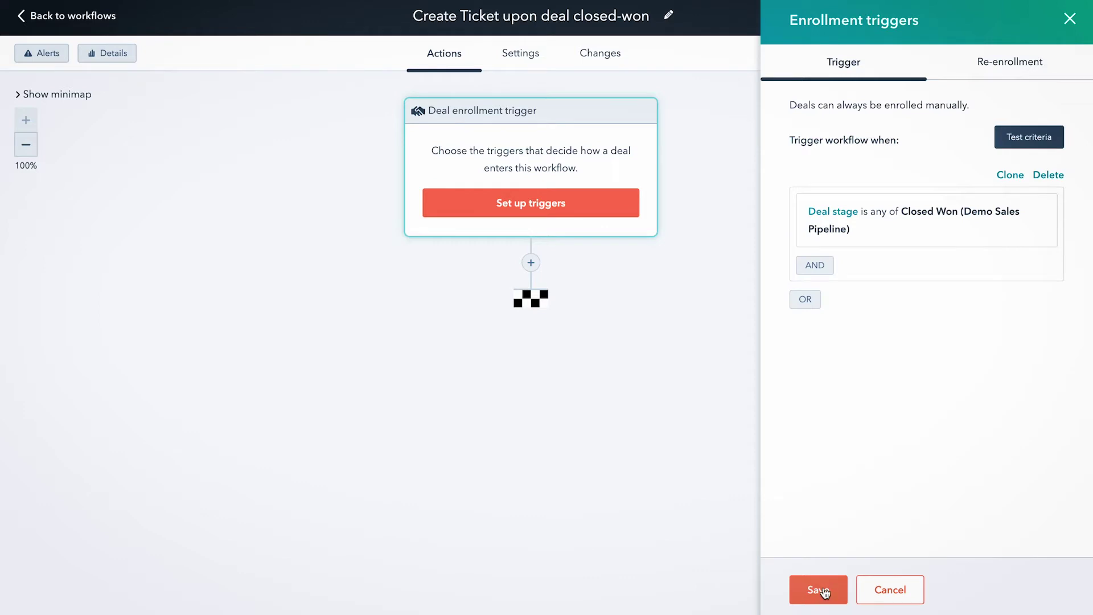
click(830, 588)
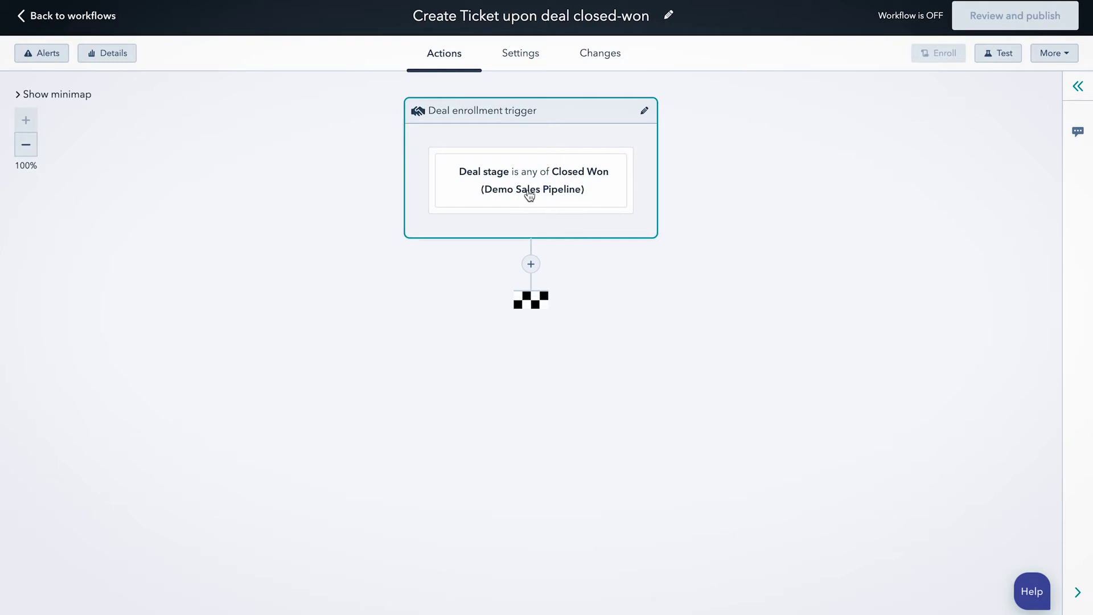
click(531, 265)
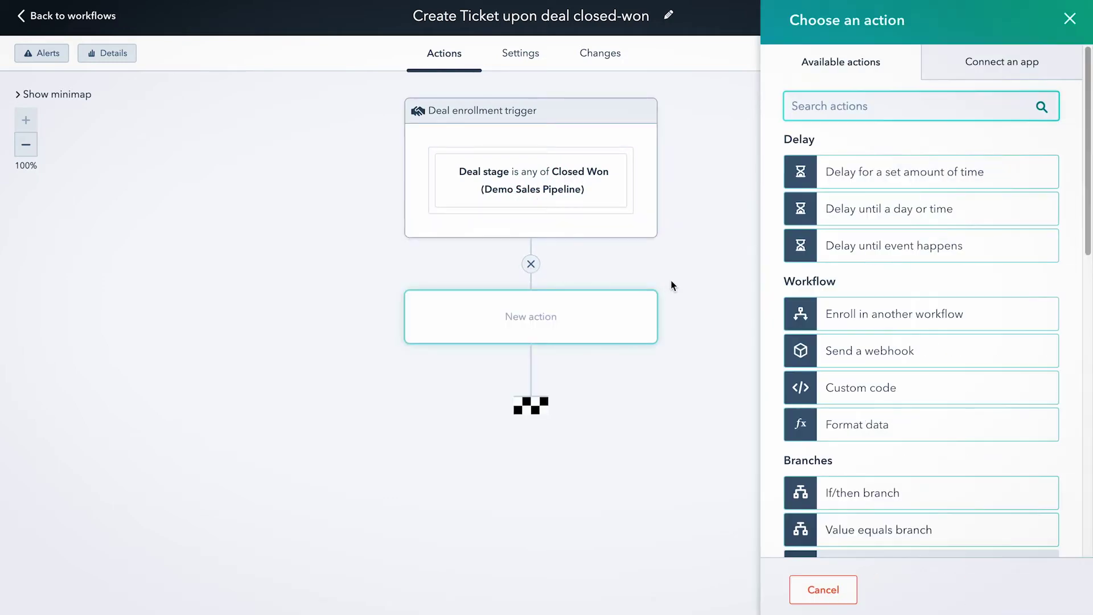
Add a Create record action that creates a Ticket
scroll(949, 336, down, 1)
scroll(955, 340, down, 10)
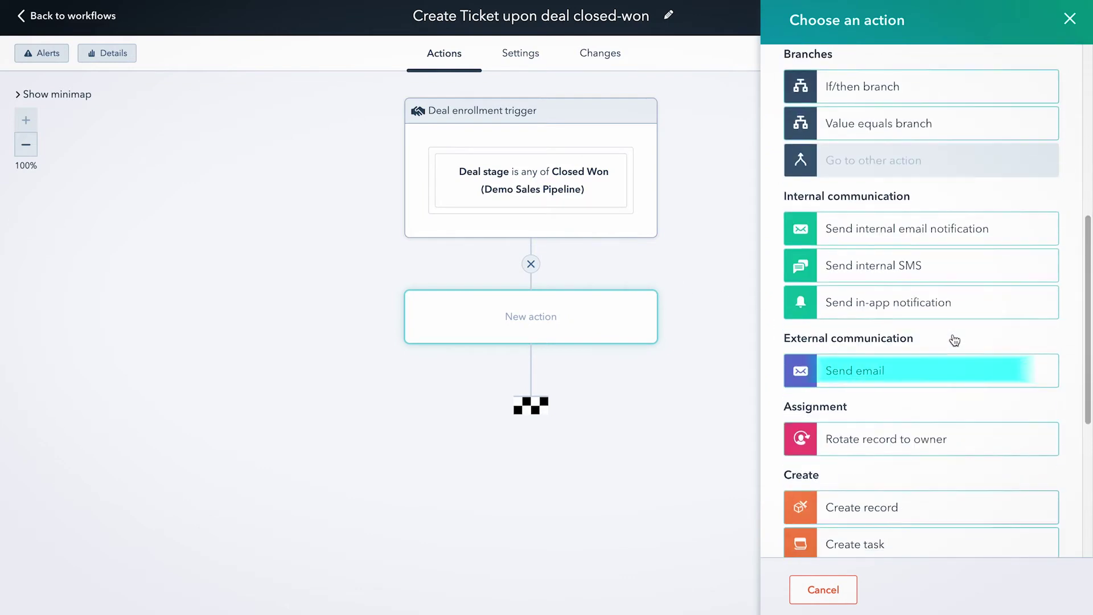
click(884, 369)
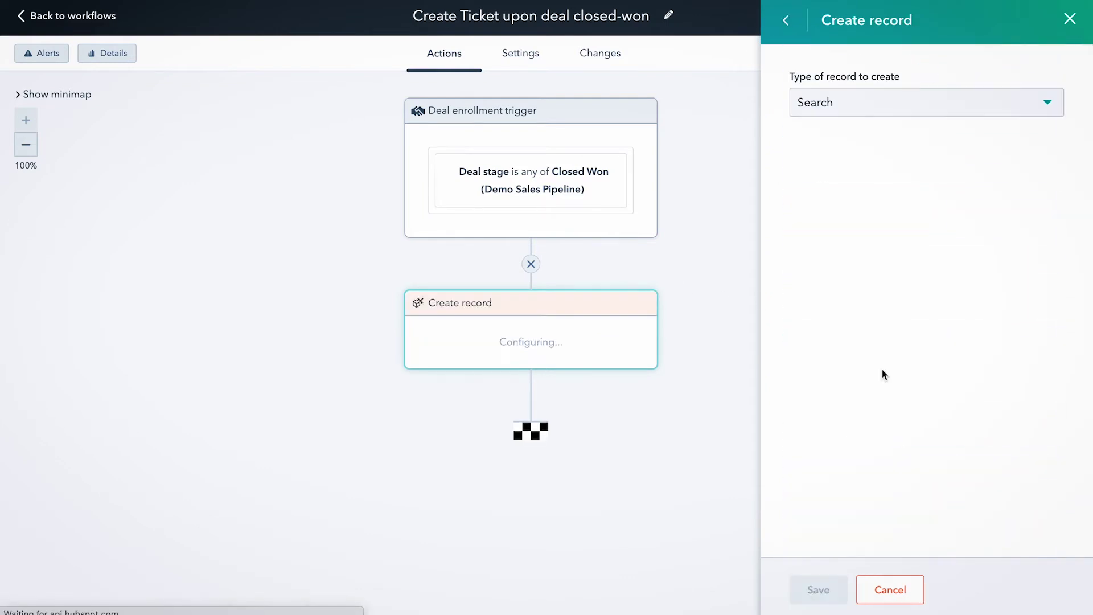
click(874, 108)
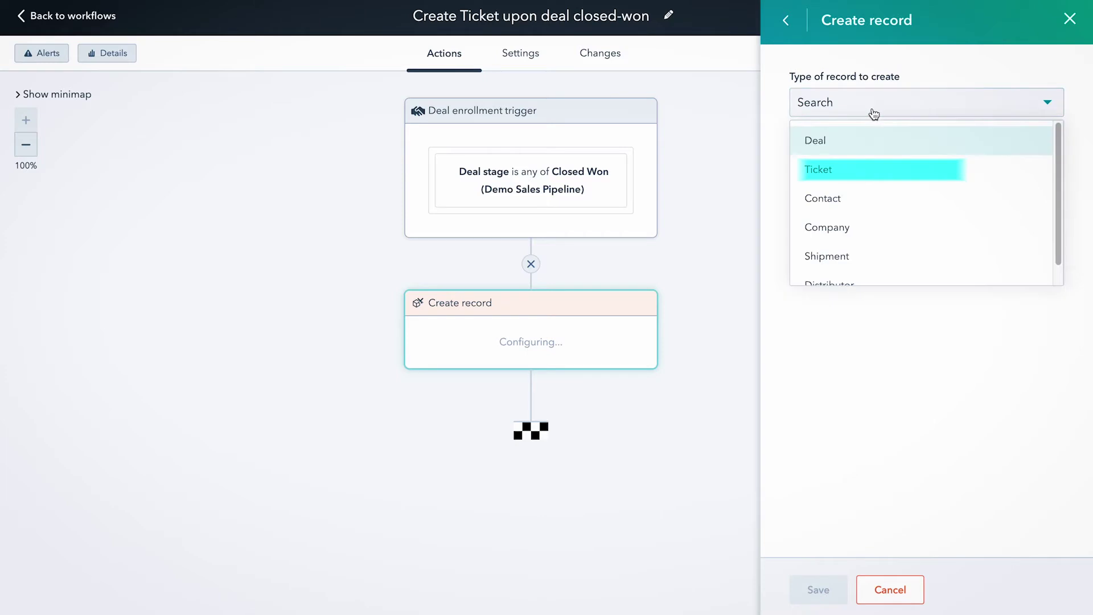
click(830, 174)
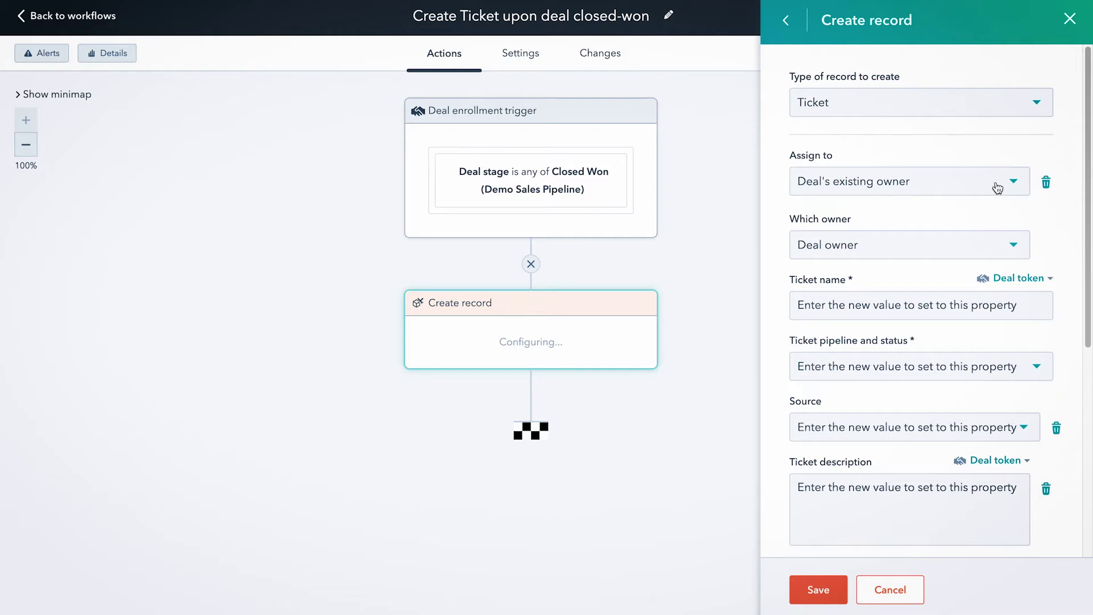
Begin entering the ticket name with 'Test'
scroll(997, 188, down, 3)
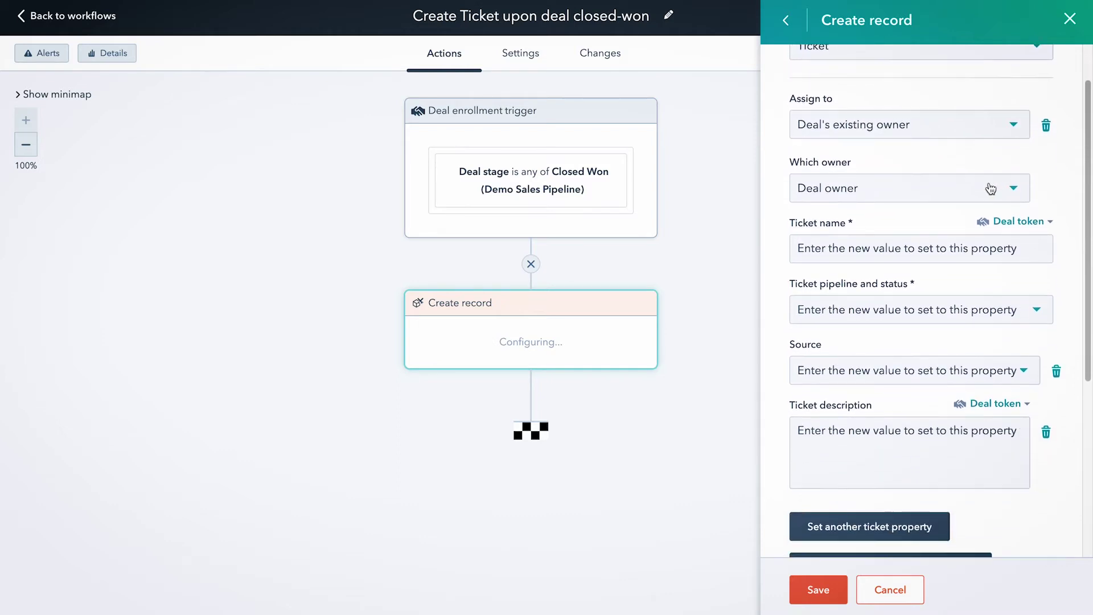
scroll(876, 151, down, 2)
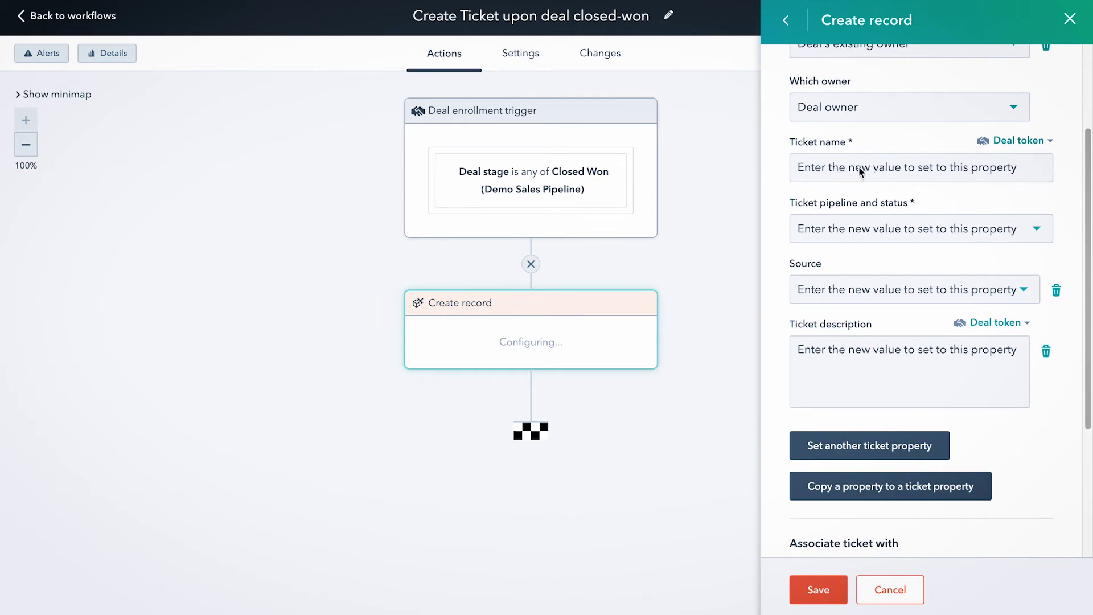
click(861, 171)
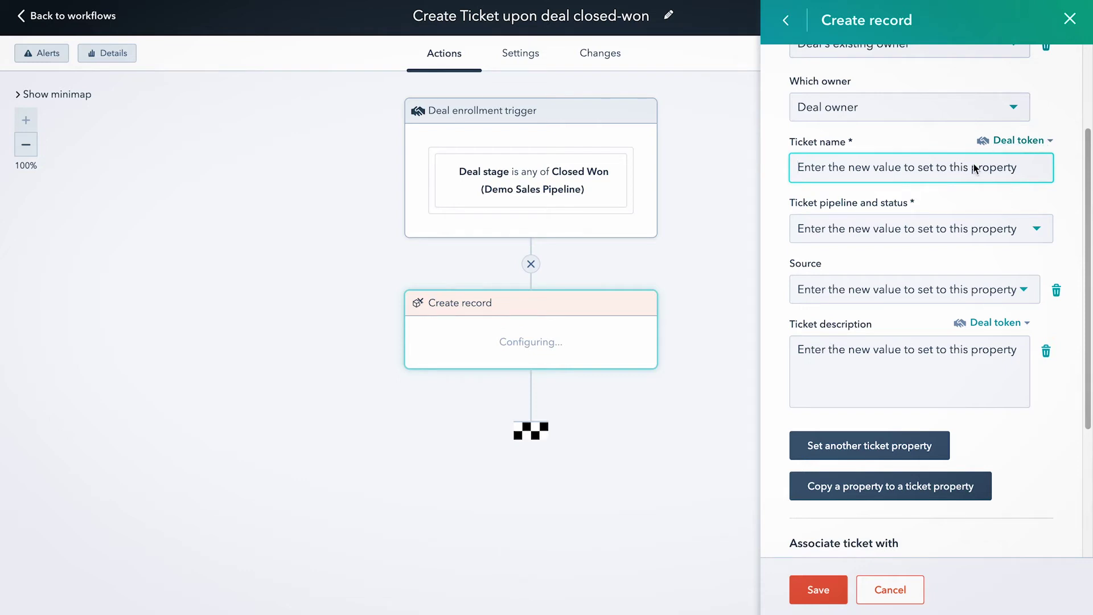
text(Test Ticket)
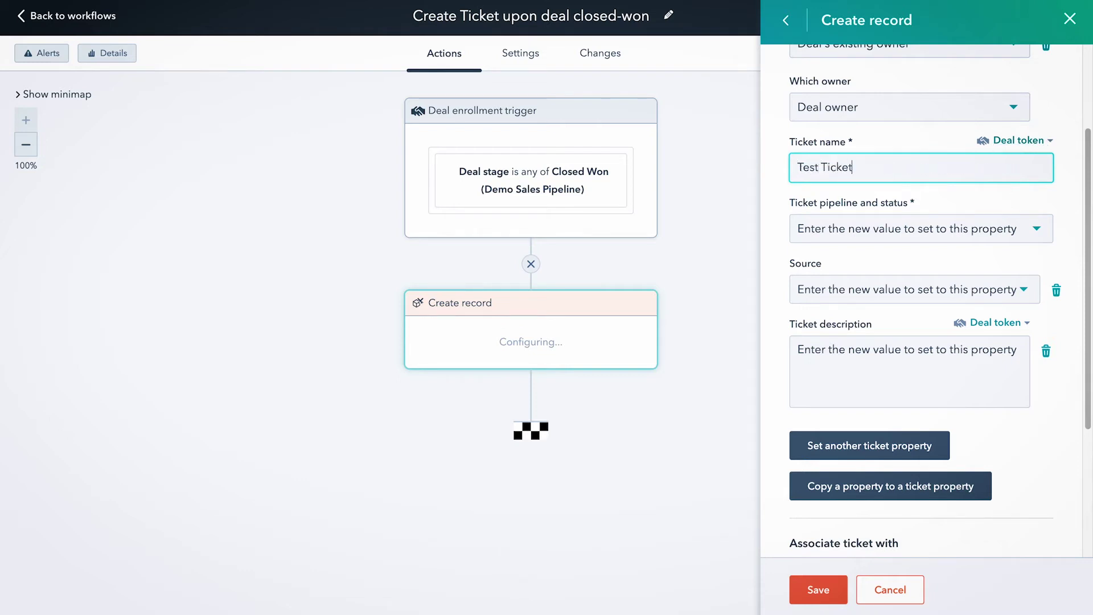
Place the ticket at Schedule Kick-off Call (Onboarding Pipeline), leaving Source unset
click(1034, 230)
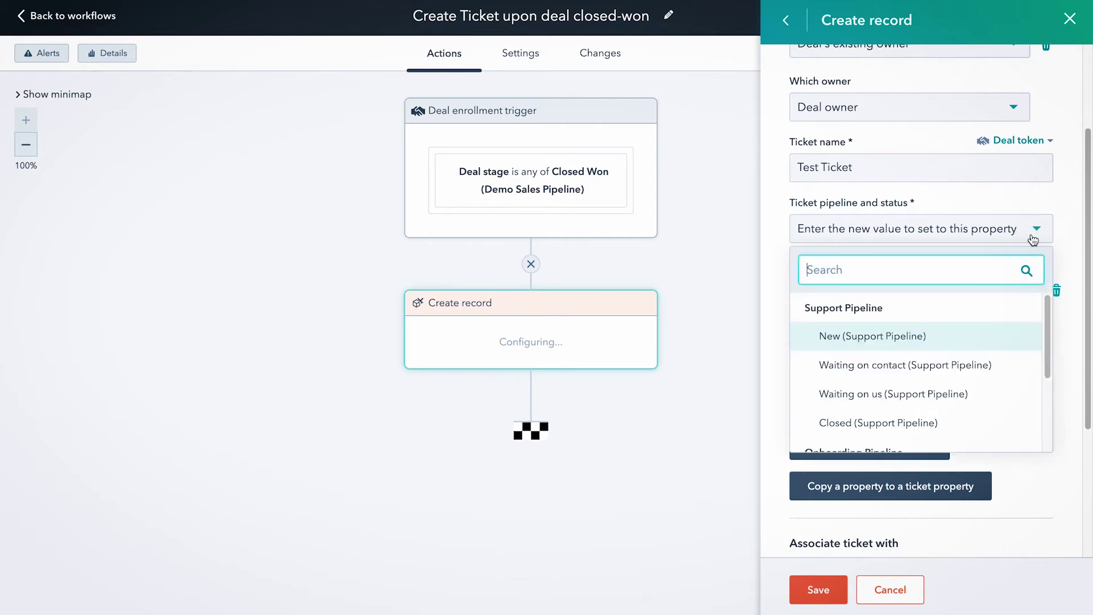
scroll(1017, 308, down, 3)
scroll(1018, 310, down, 1)
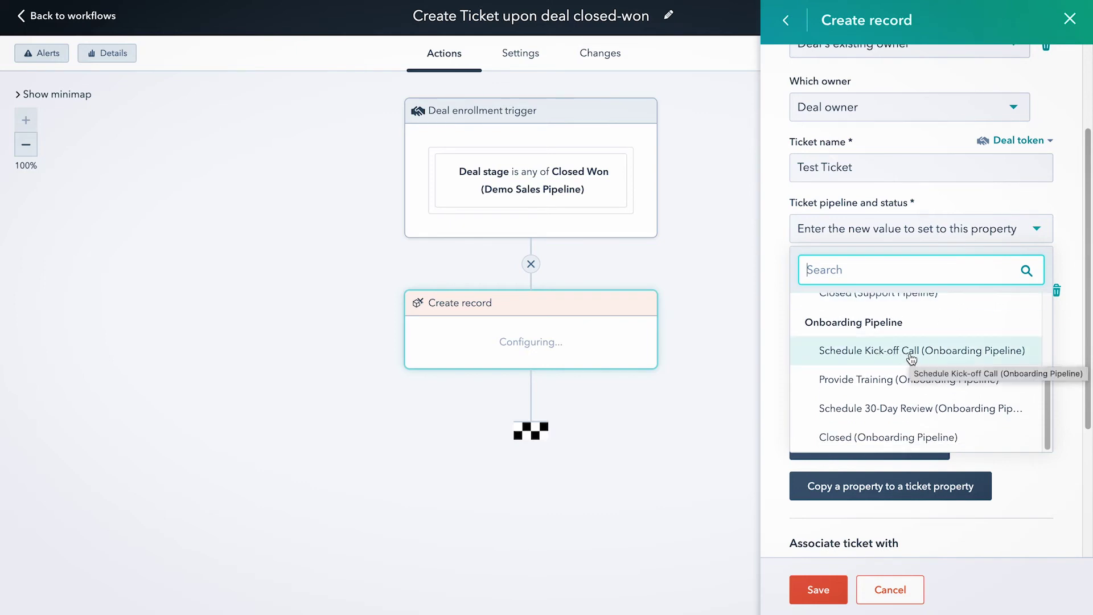
click(892, 352)
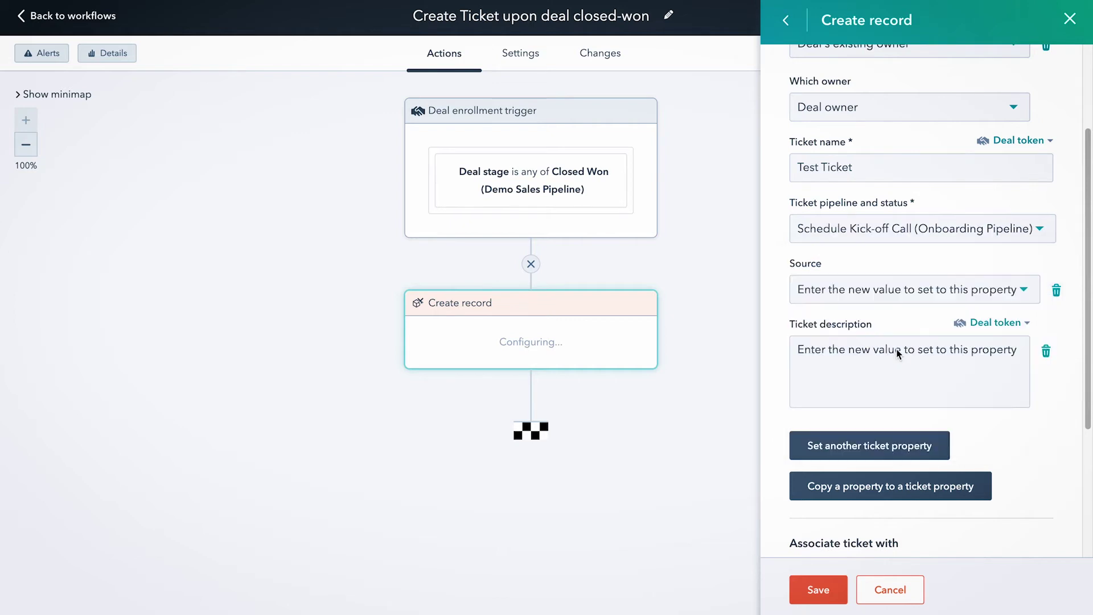
click(953, 291)
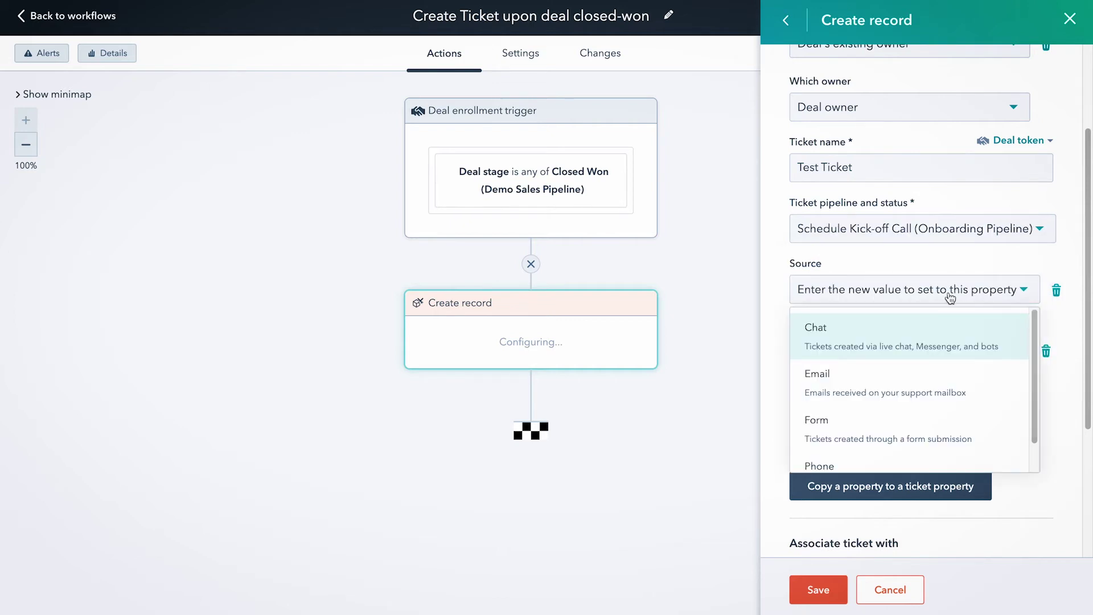
scroll(996, 349, down, 1)
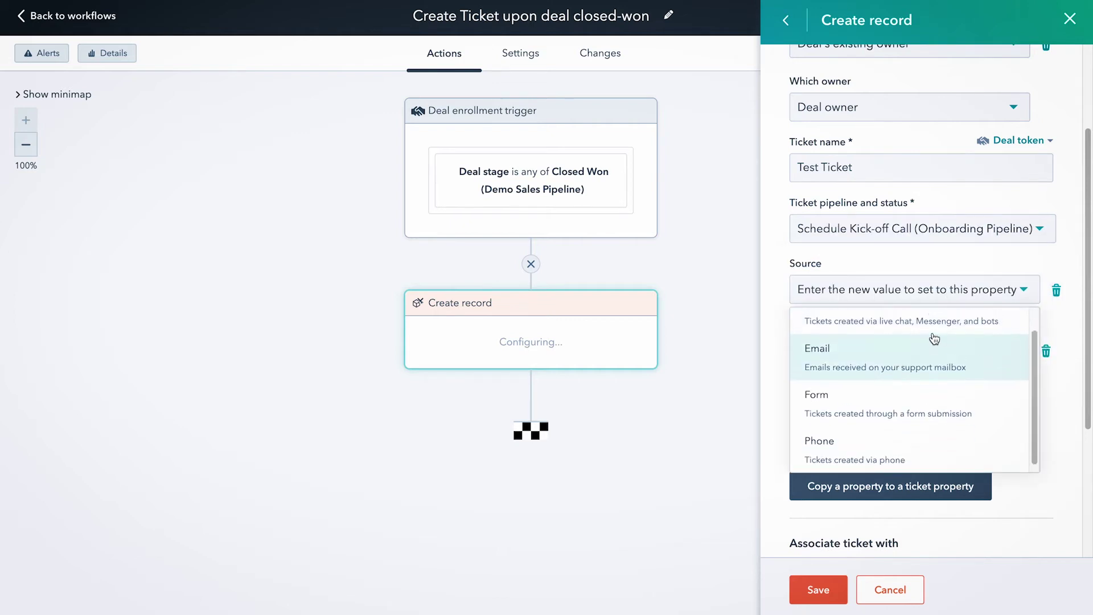
scroll(935, 339, up, 1)
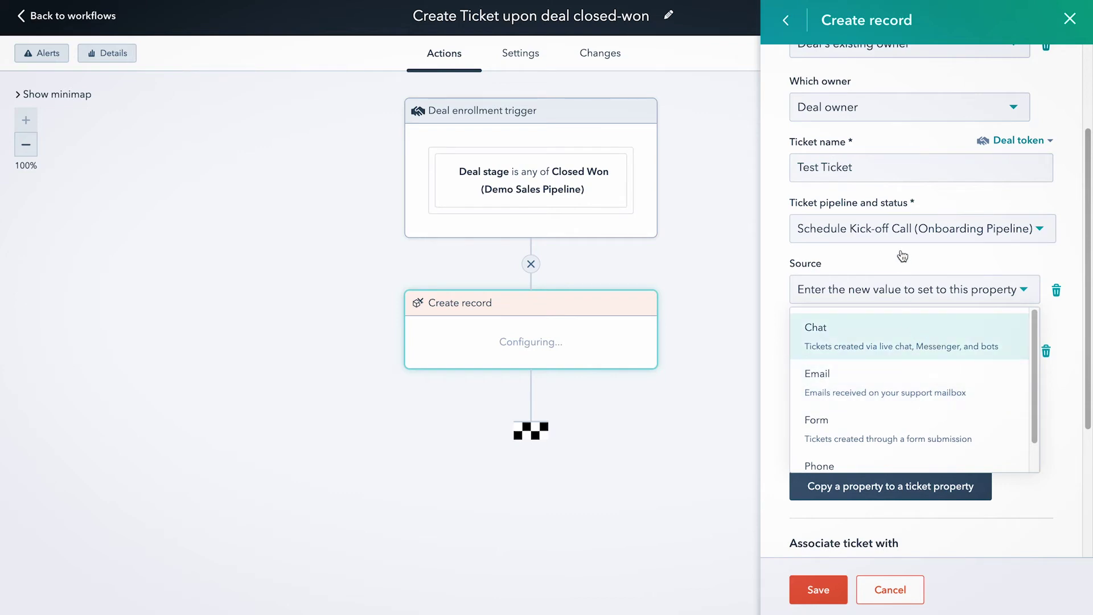
click(903, 256)
scroll(933, 262, down, 3)
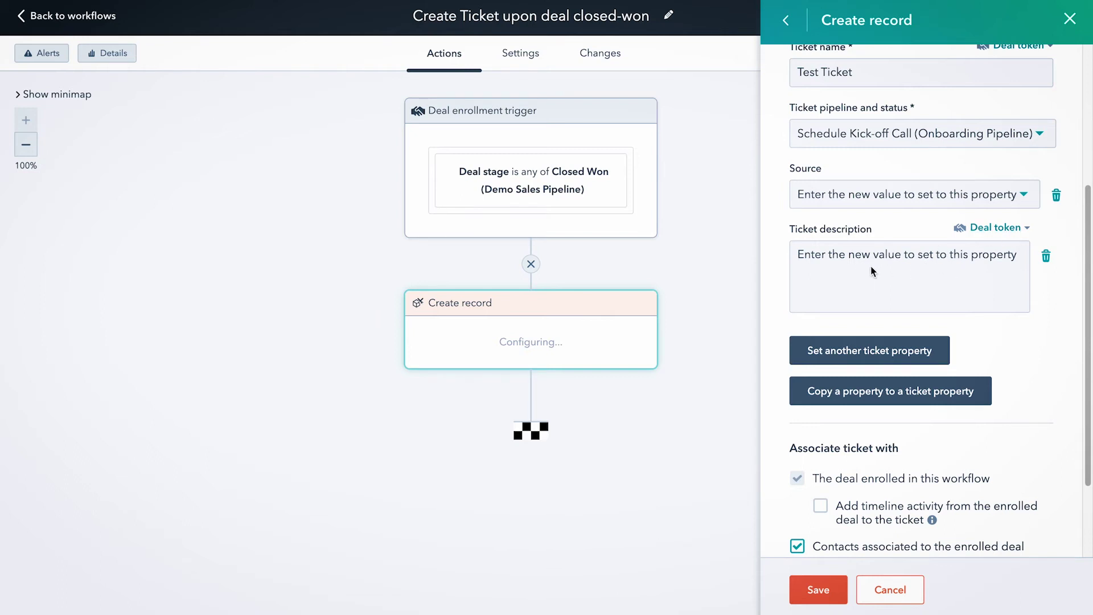
click(886, 356)
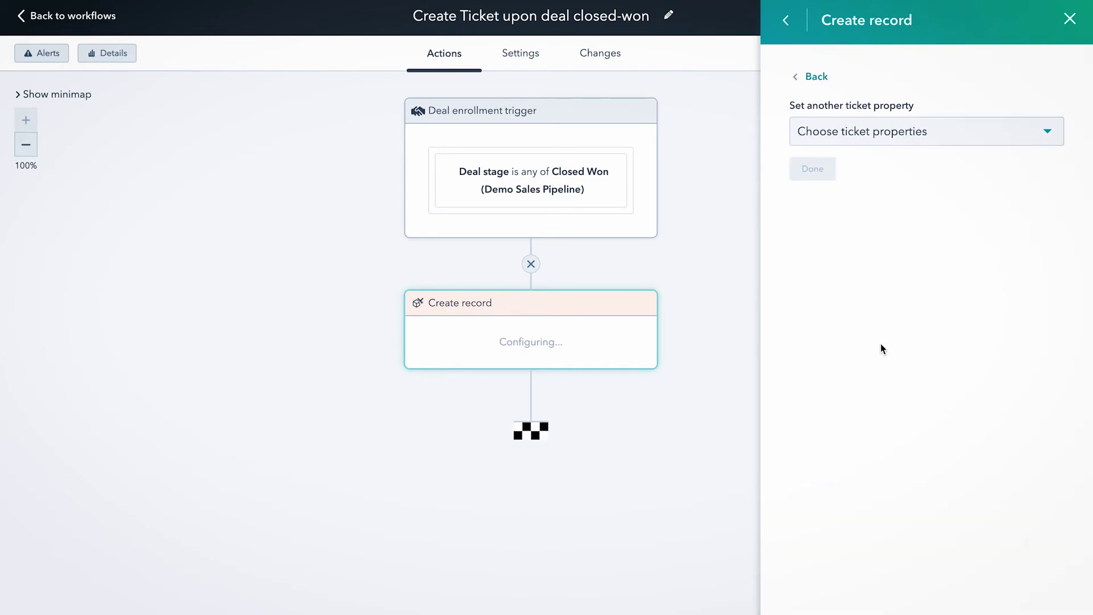
Add Category as an extra ticket property on the action
click(862, 142)
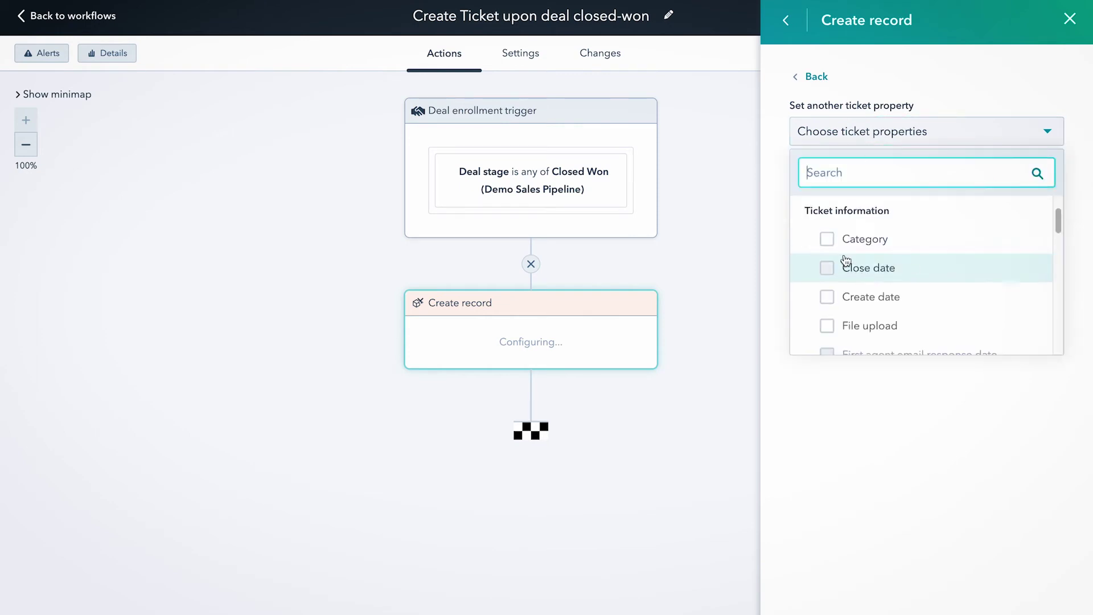
click(831, 239)
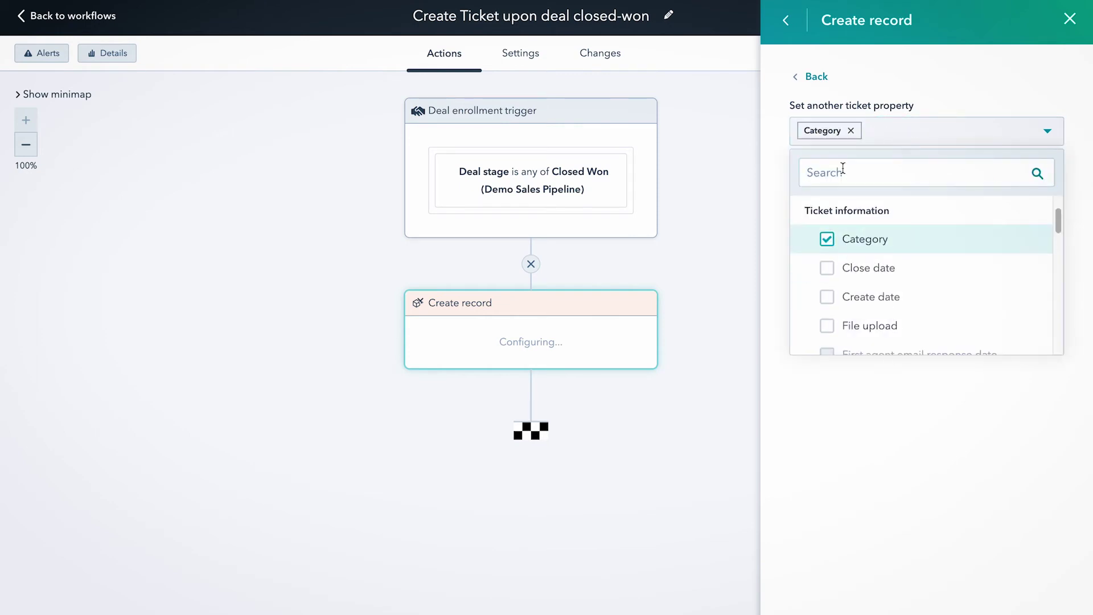
click(956, 107)
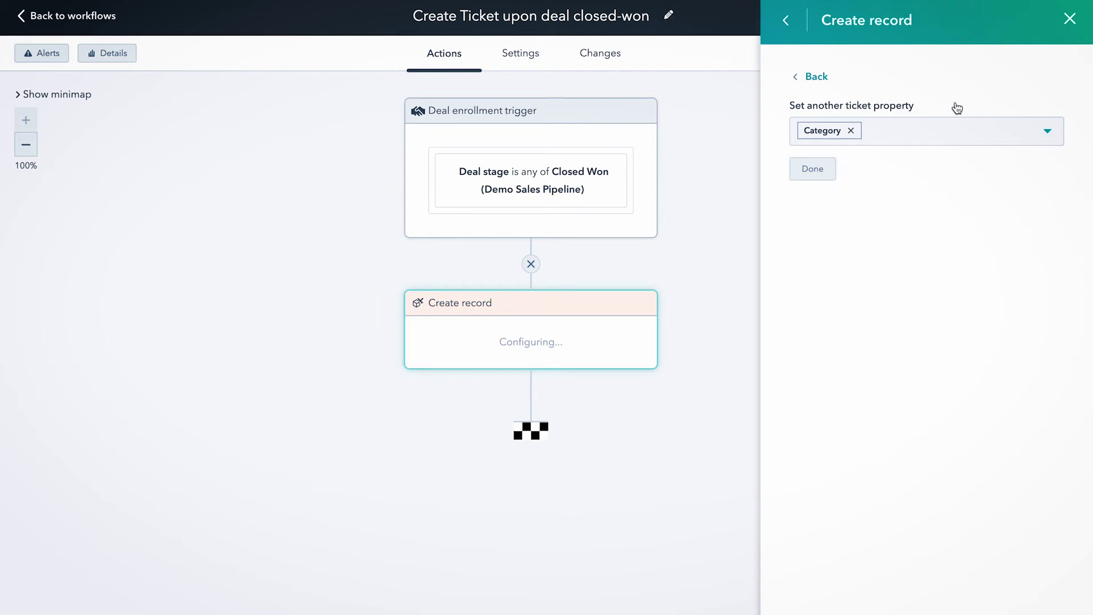
click(815, 169)
Set the ticket Category to General inquiry and save the create-ticket action
scroll(772, 355, down, 3)
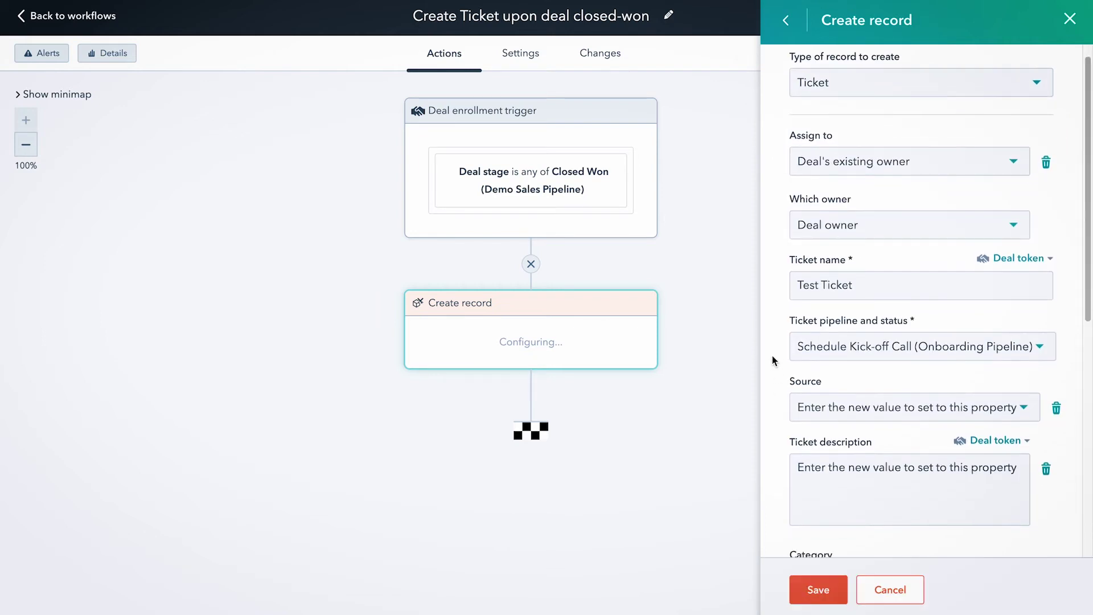
scroll(773, 355, down, 1)
click(894, 393)
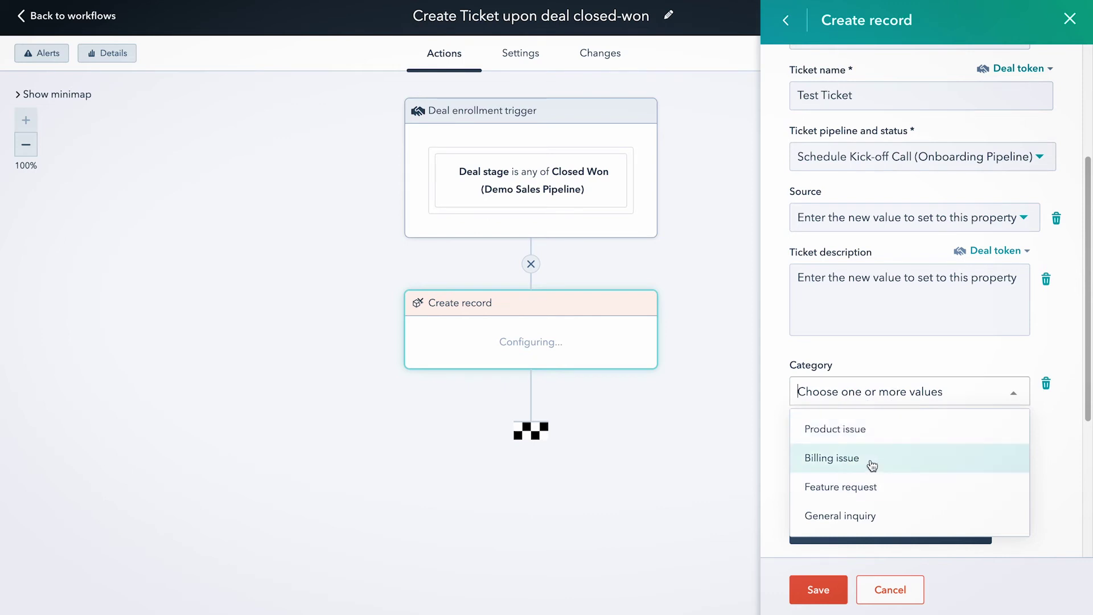
click(859, 516)
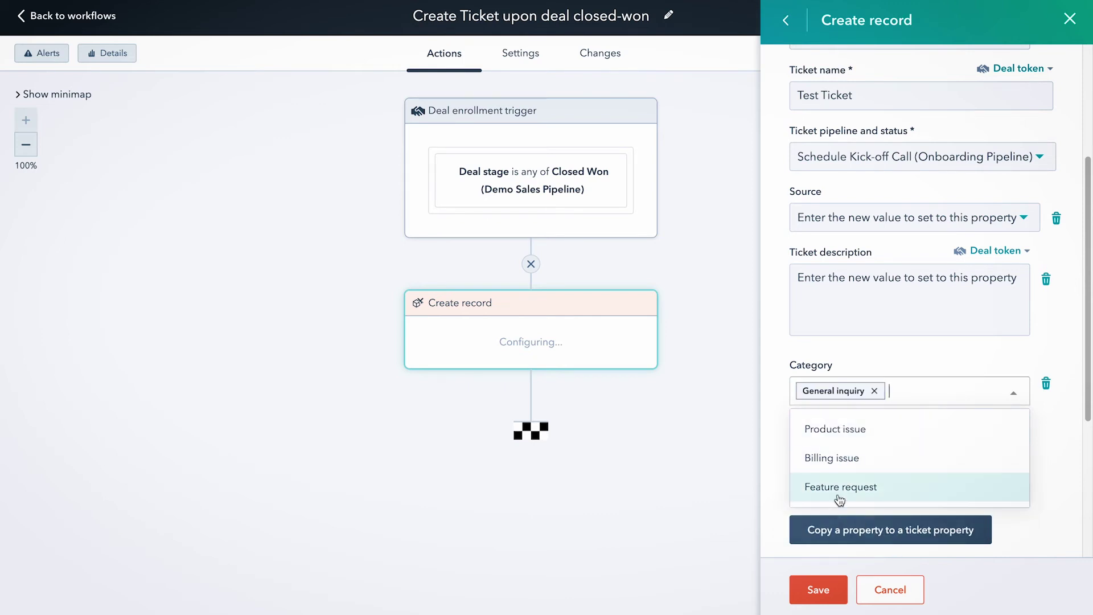
click(858, 346)
scroll(860, 348, down, 5)
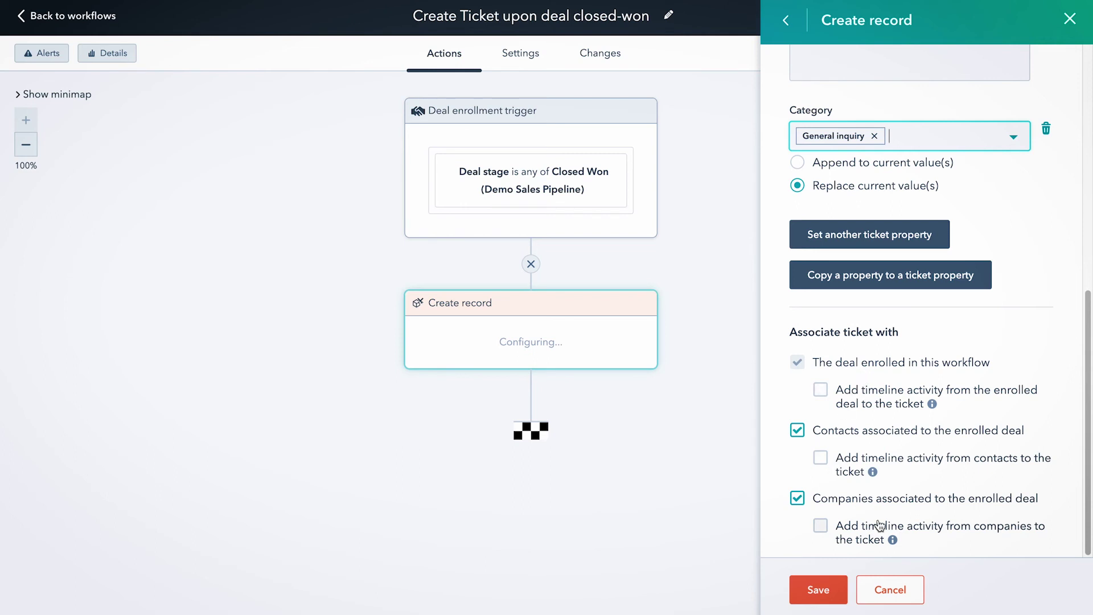
click(830, 592)
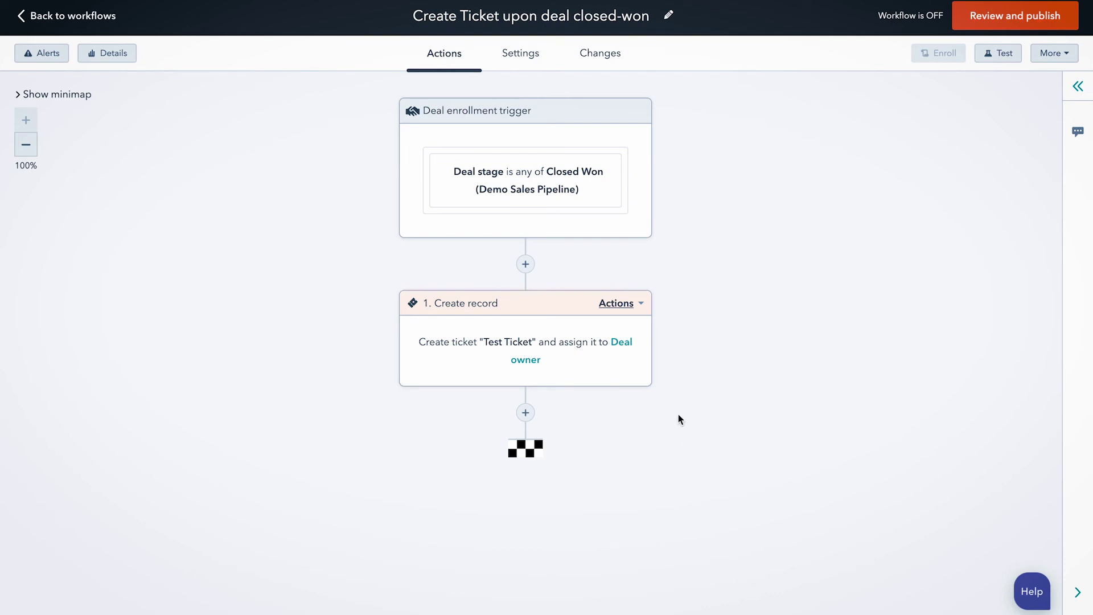
Turn the workflow on, enrolling only deals that reach Closed Won after activation
click(999, 15)
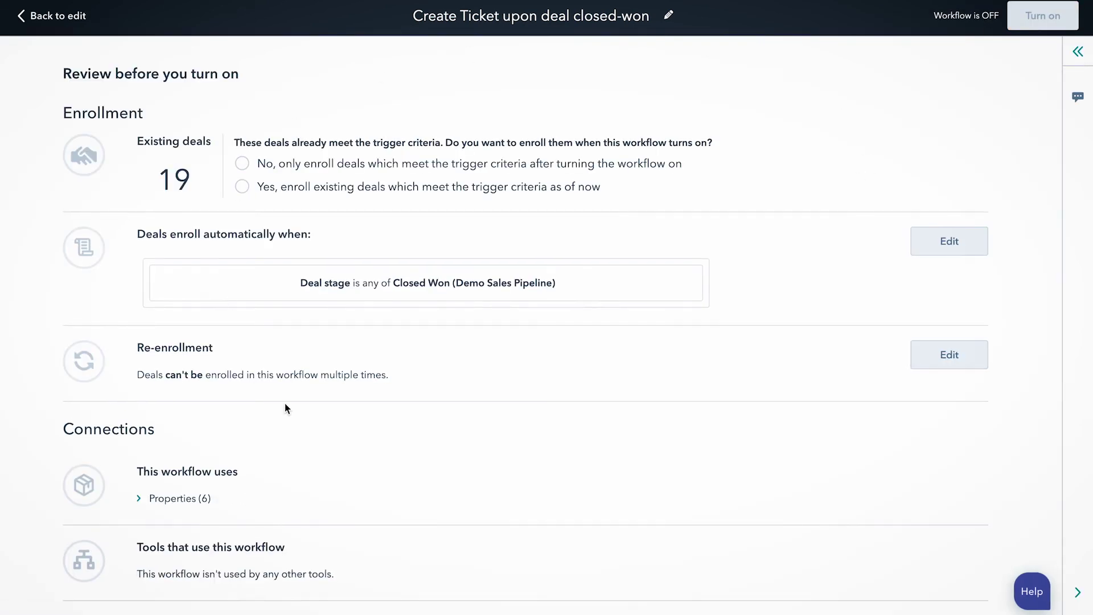
scroll(613, 428, down, 2)
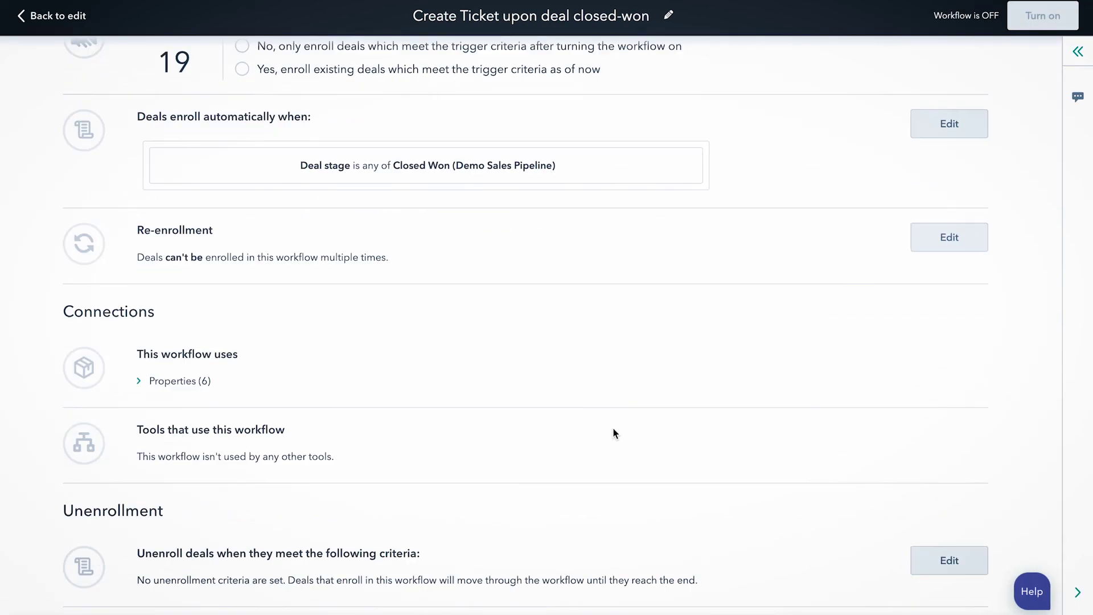
scroll(606, 426, up, 2)
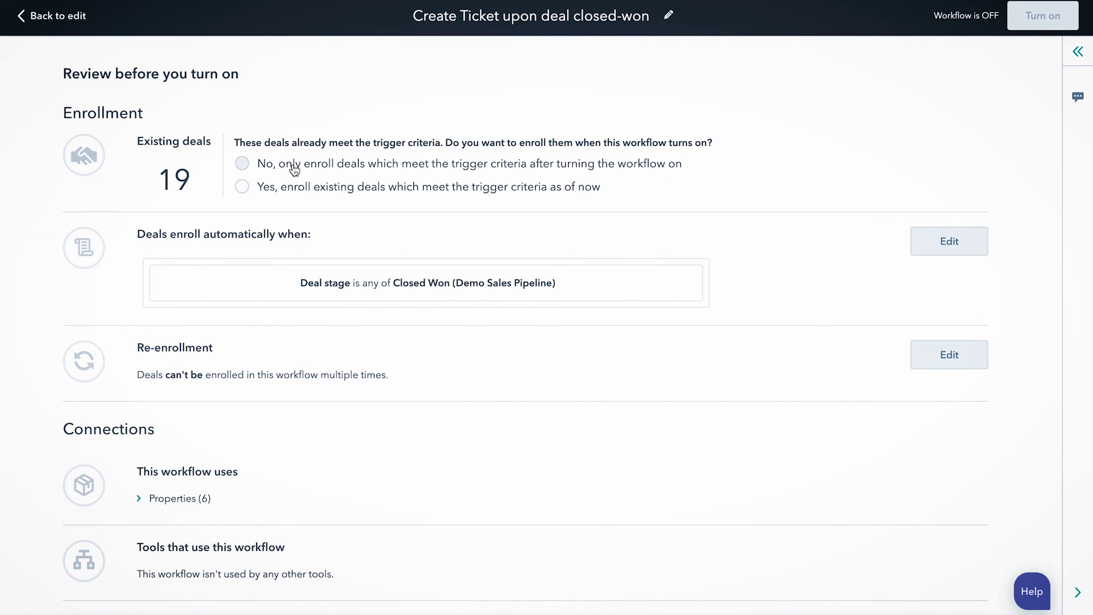
click(293, 170)
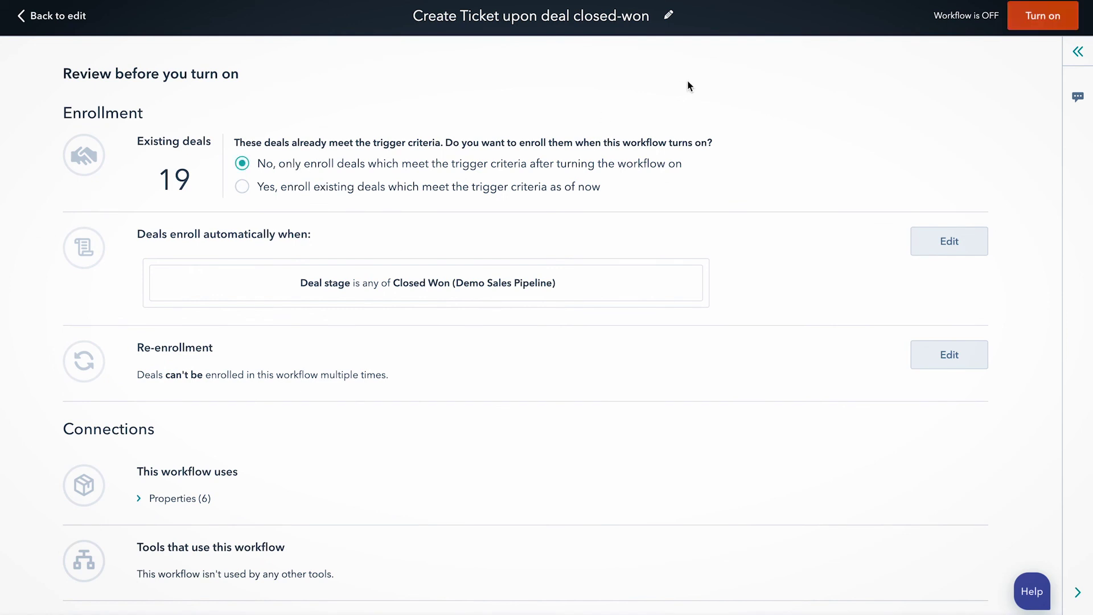
click(1040, 22)
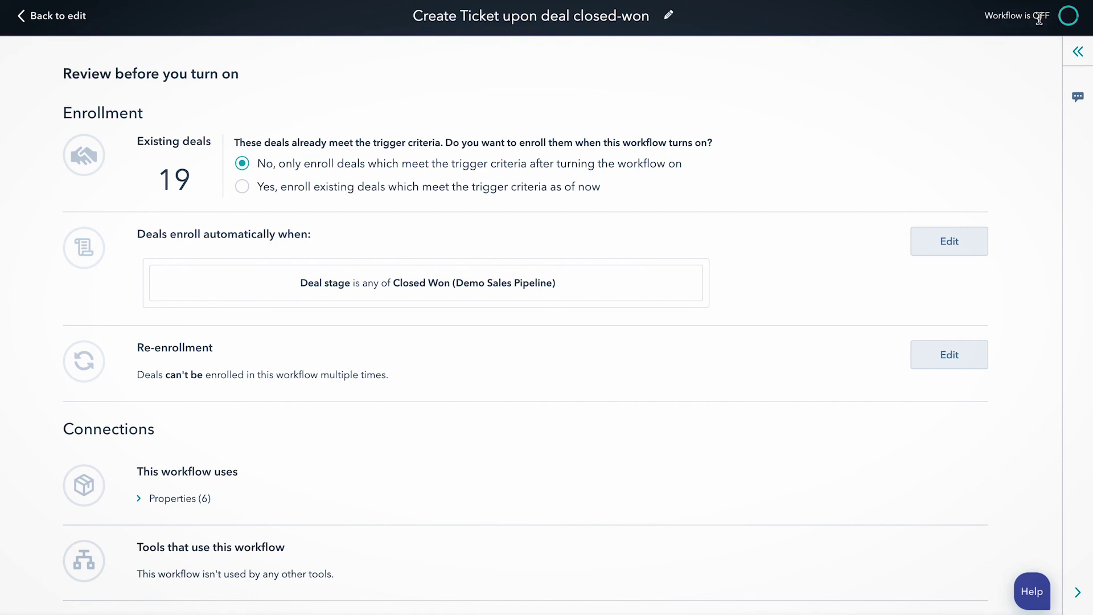